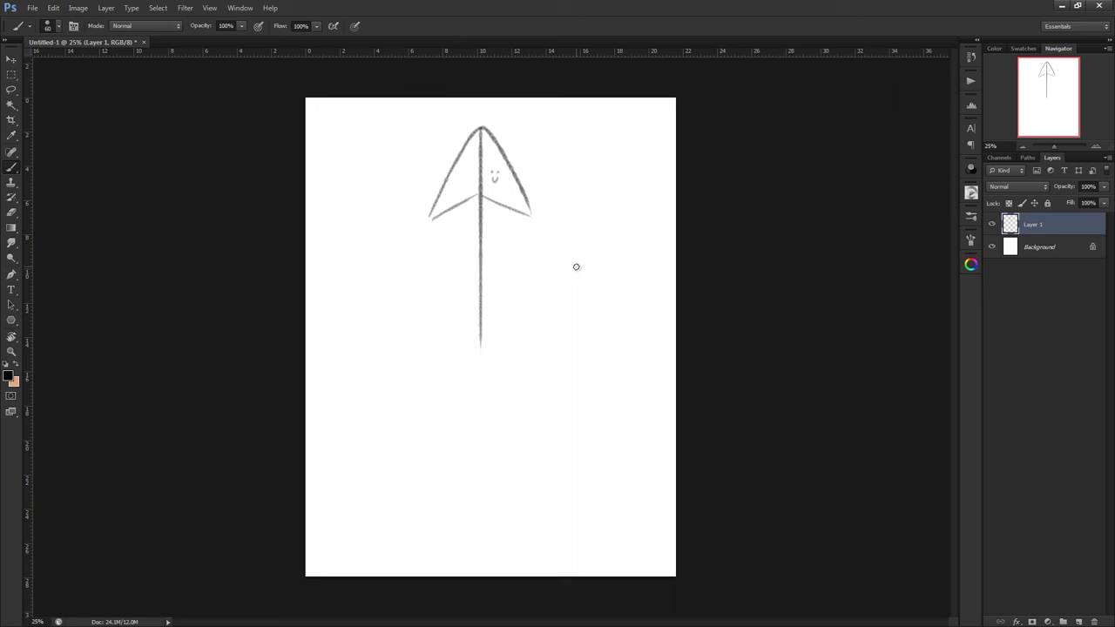
# - Undo the faint vertical stroke on the arrow sketch with Ctrl+Z
pyautogui.hotkey('ctrl', 'z')
# - Select the Rotate View Tool from the Hand Tool flyout, toggle to Brush, then back with R
pyautogui.rightClick(13, 340)
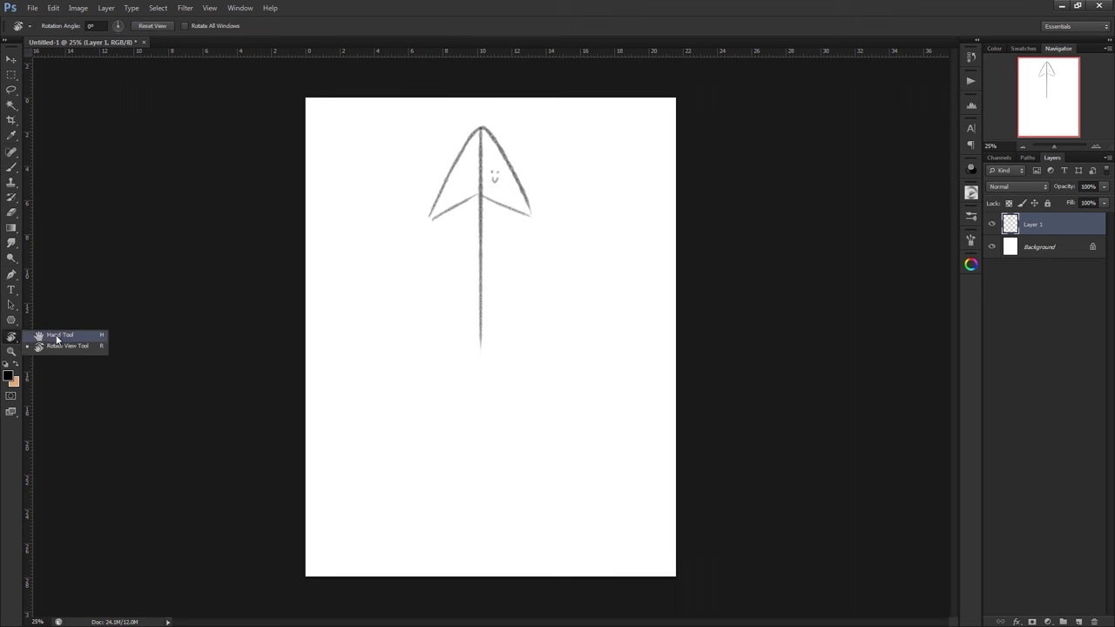
pyautogui.click(61, 346)
pyautogui.rightClick(18, 340)
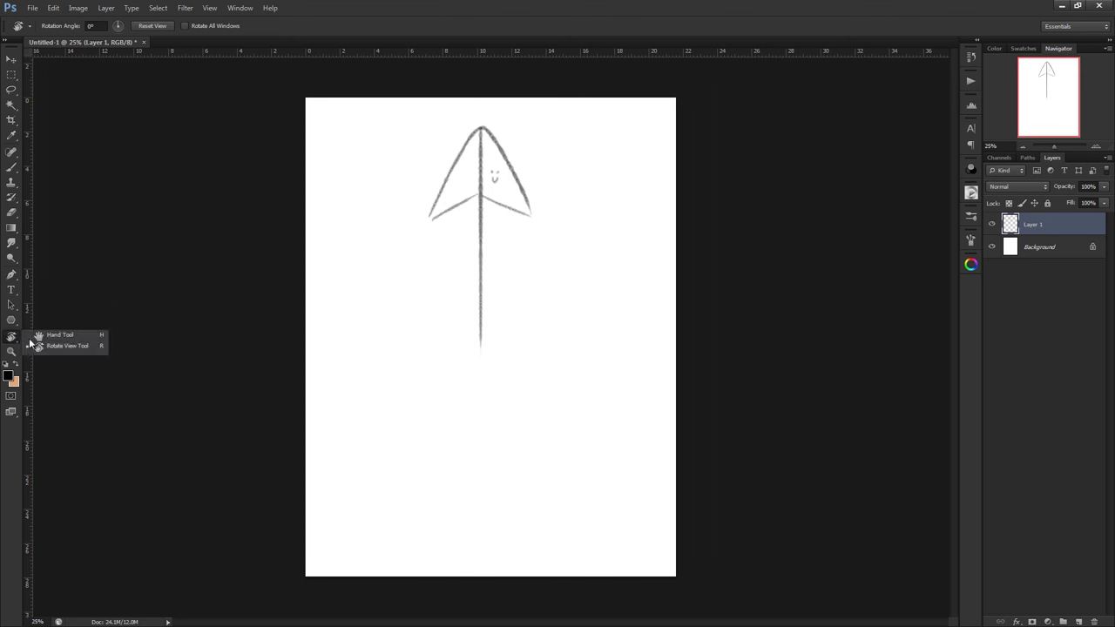
pyautogui.click(56, 349)
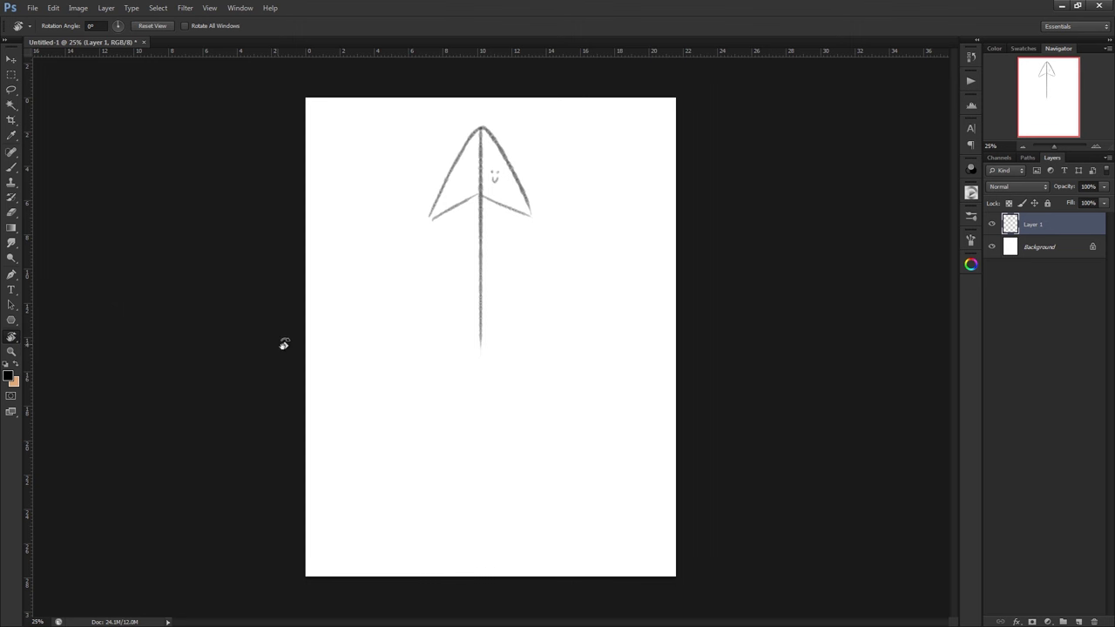
pyautogui.press('b')
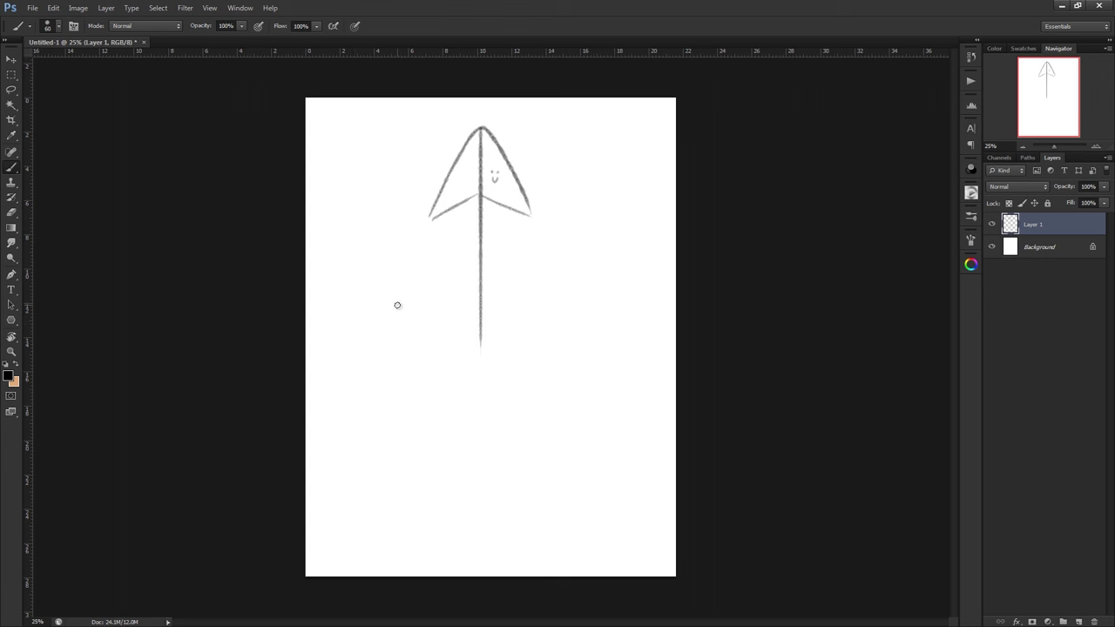
pyautogui.press('r')
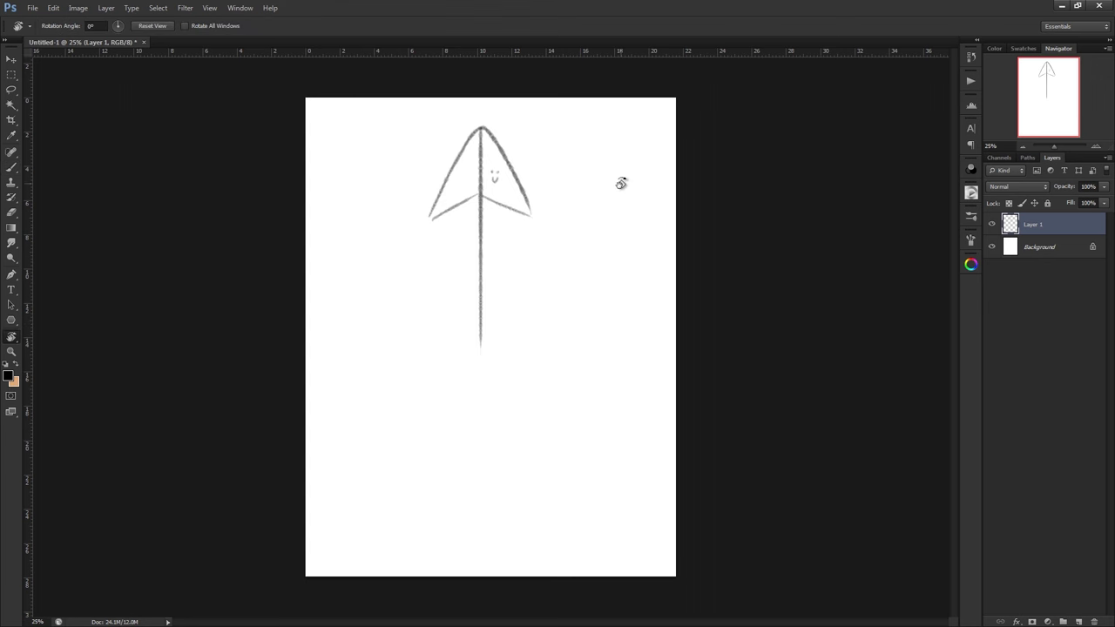
pyautogui.moveTo(613, 122)
pyautogui.mouseDown()
pyautogui.moveTo(564, 116)
pyautogui.moveTo(606, 127)
pyautogui.mouseUp()
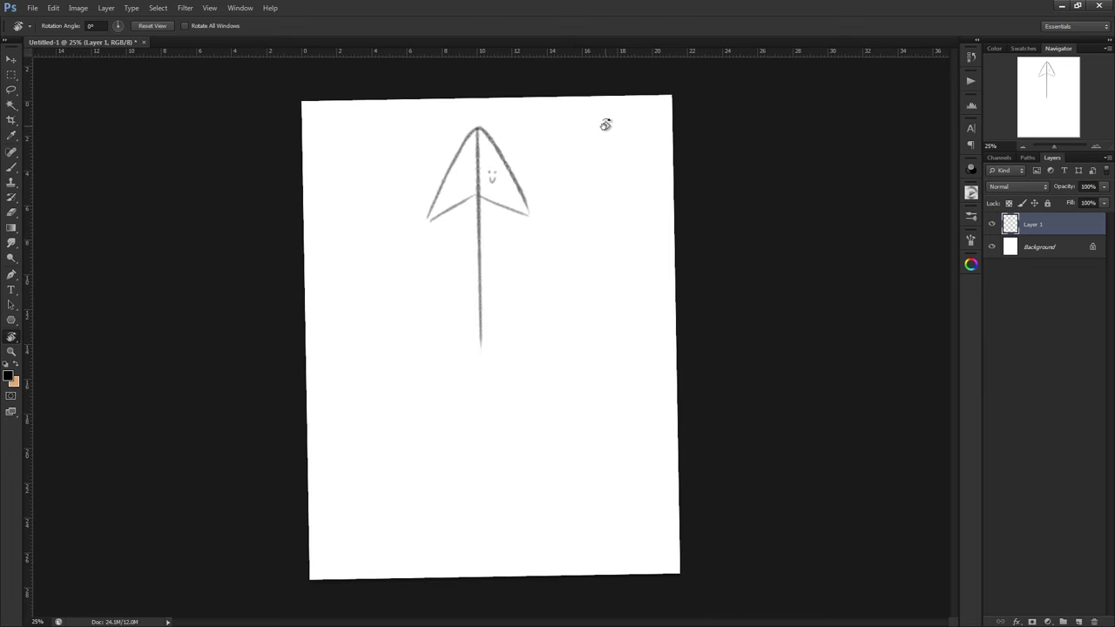
pyautogui.moveTo(605, 127)
pyautogui.mouseDown()
pyautogui.moveTo(531, 130)
pyautogui.moveTo(595, 152)
pyautogui.mouseUp()
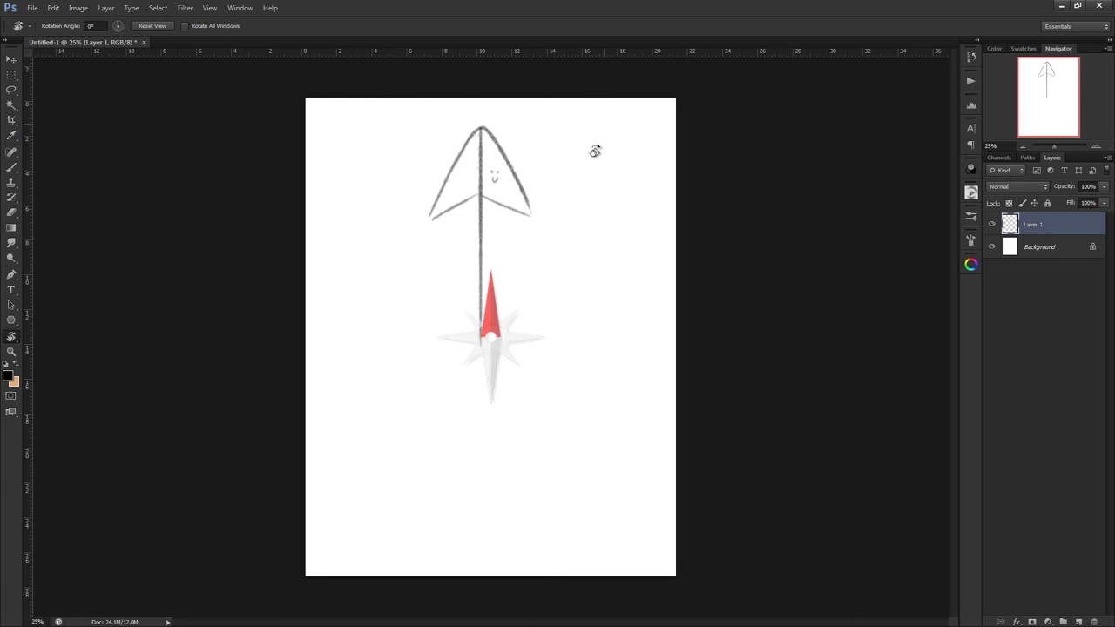
pyautogui.click(94, 25)
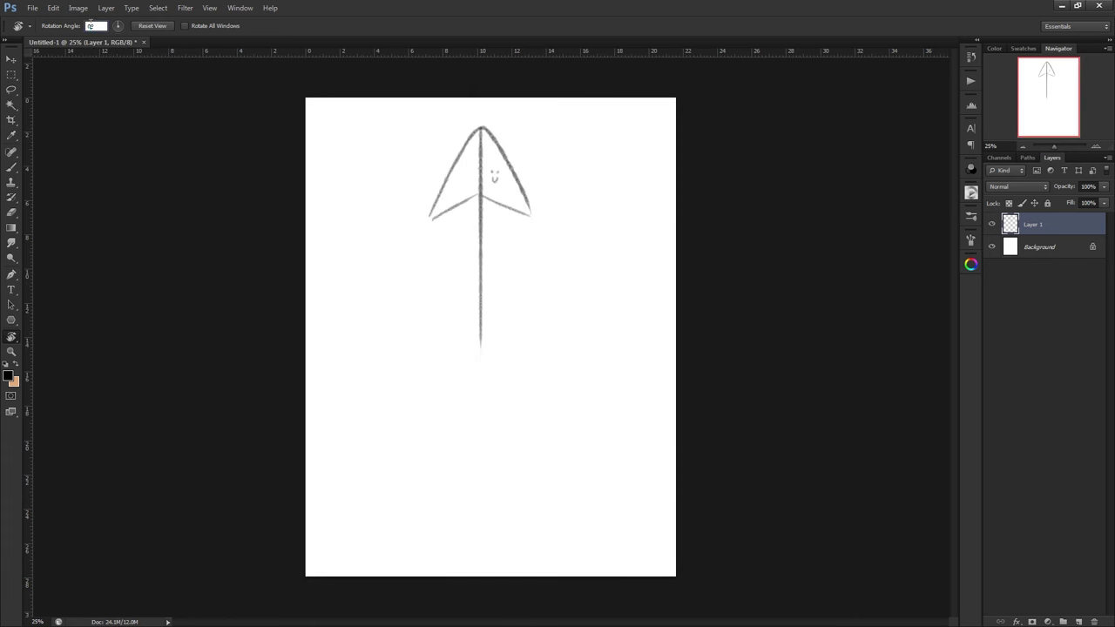
pyautogui.write('50')
pyautogui.press('Return')
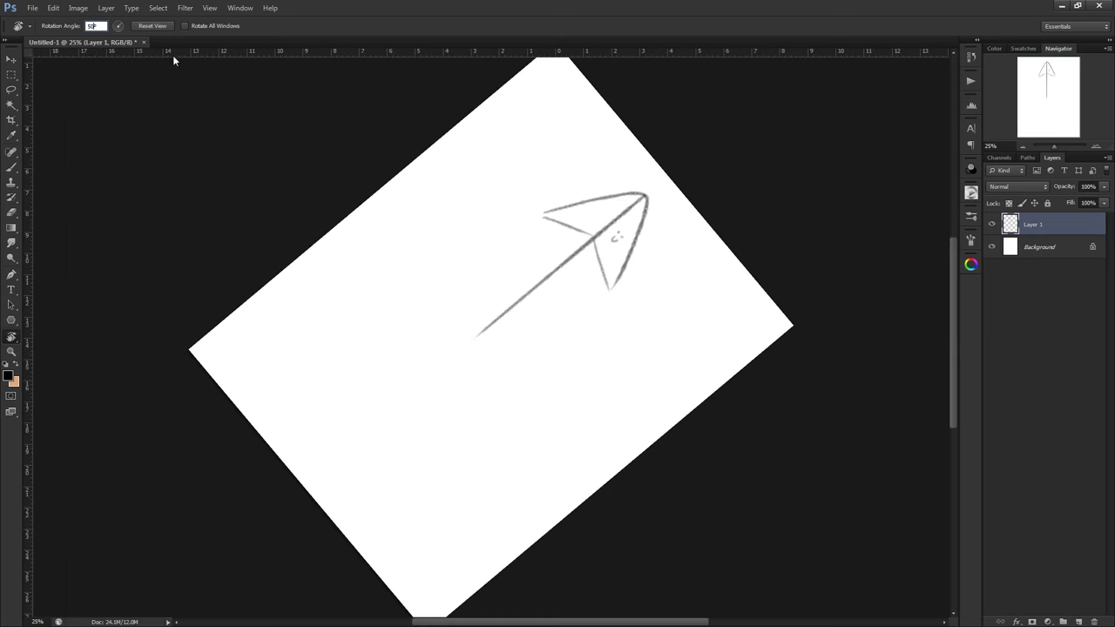
pyautogui.click(152, 25)
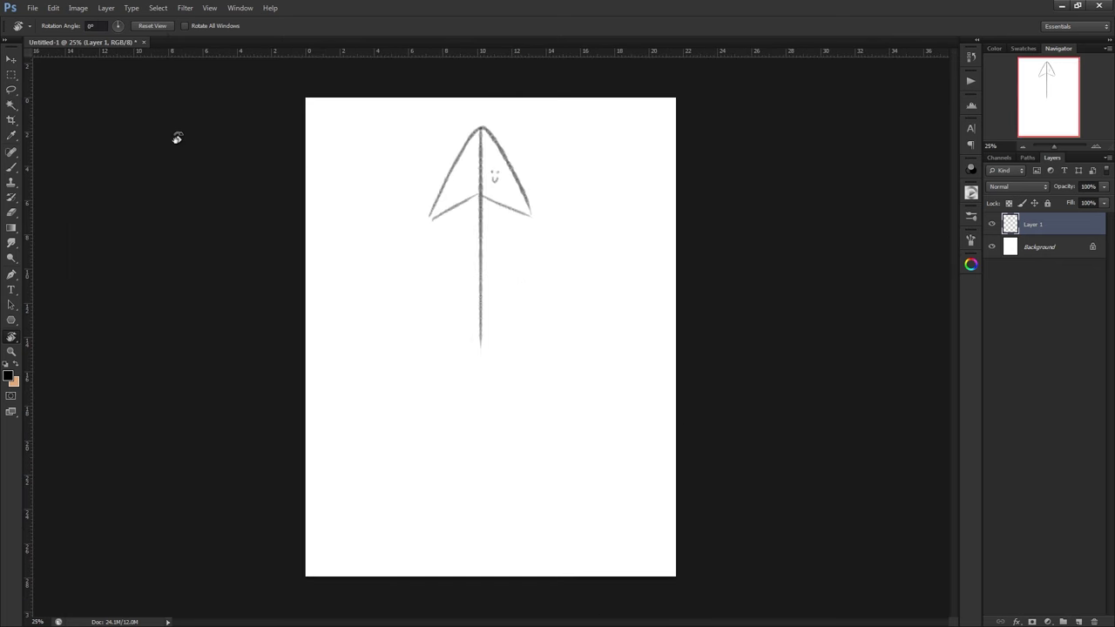